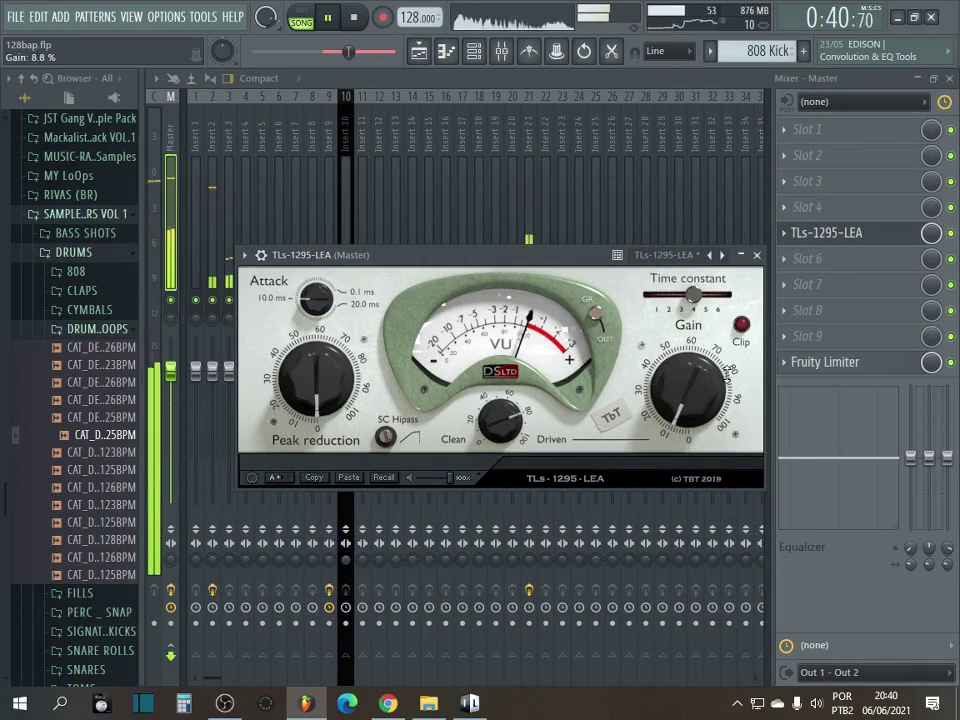
Step: Set the TLs-1295-LEA compressor's peak reduction to 69.6% and its Clean/Driven amount to 36.4%
drag(306, 400, 398, 297)
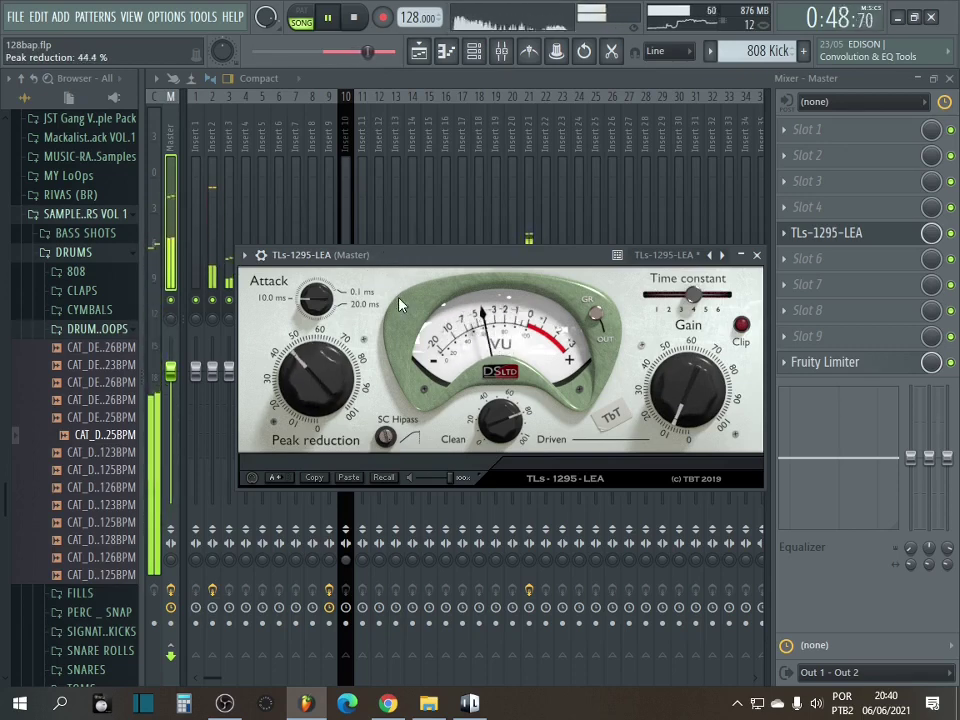
mouse_move(500, 427)
mouse_down()
mouse_move(501, 460)
mouse_move(500, 432)
mouse_up()
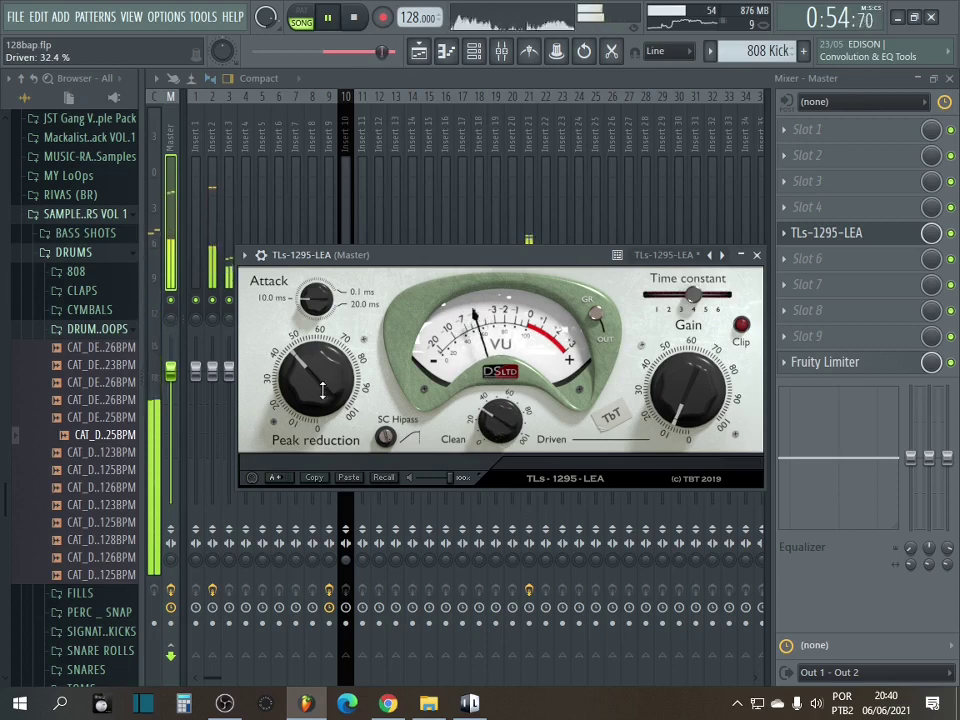
drag(322, 390, 322, 360)
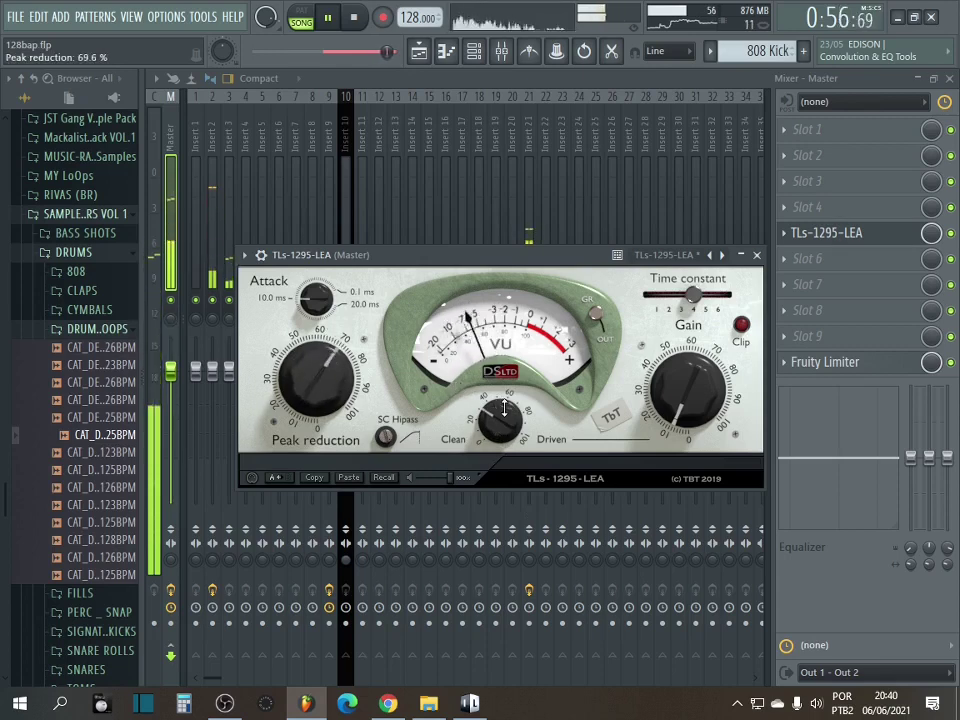
drag(504, 408, 504, 403)
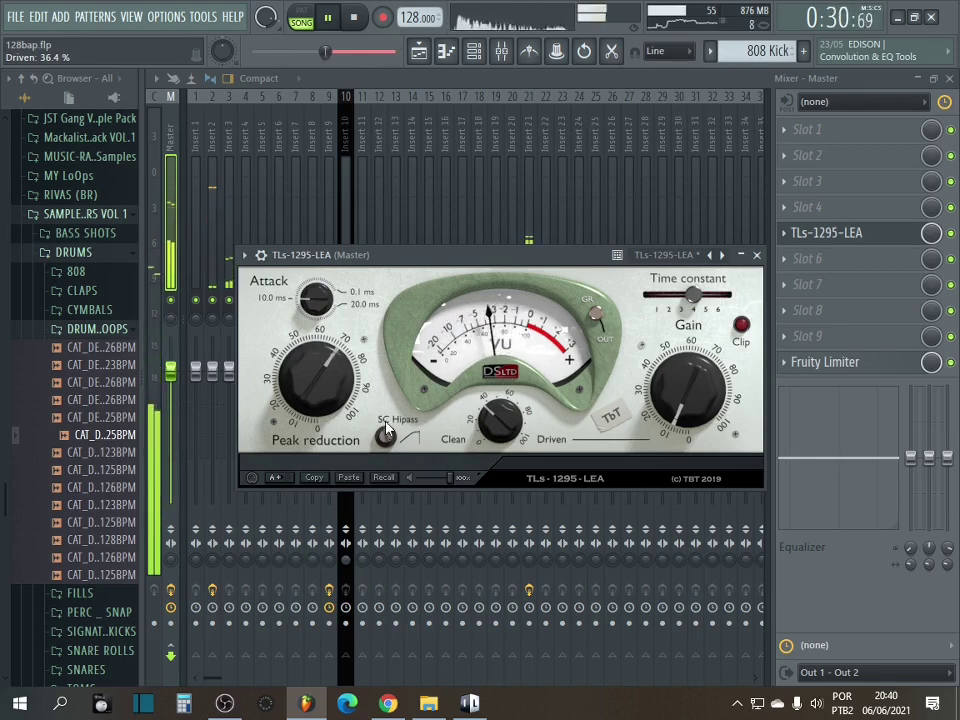
Step: Raise the compressor's peak reduction to 84.8% and set the SC Hipass to 12885 Hz
drag(388, 430, 390, 527)
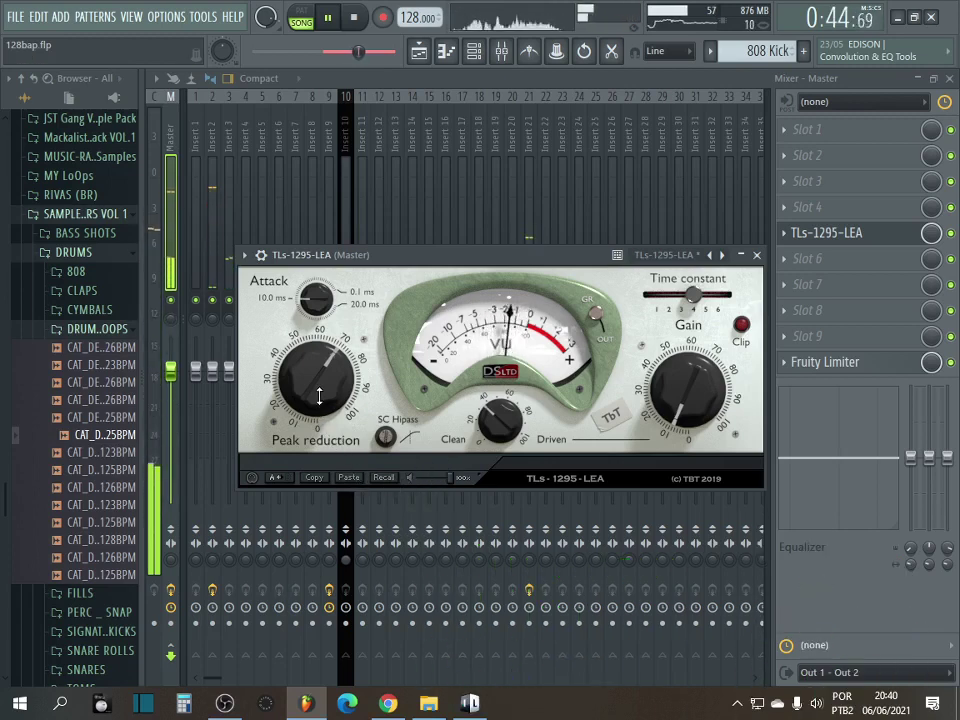
drag(323, 378, 340, 355)
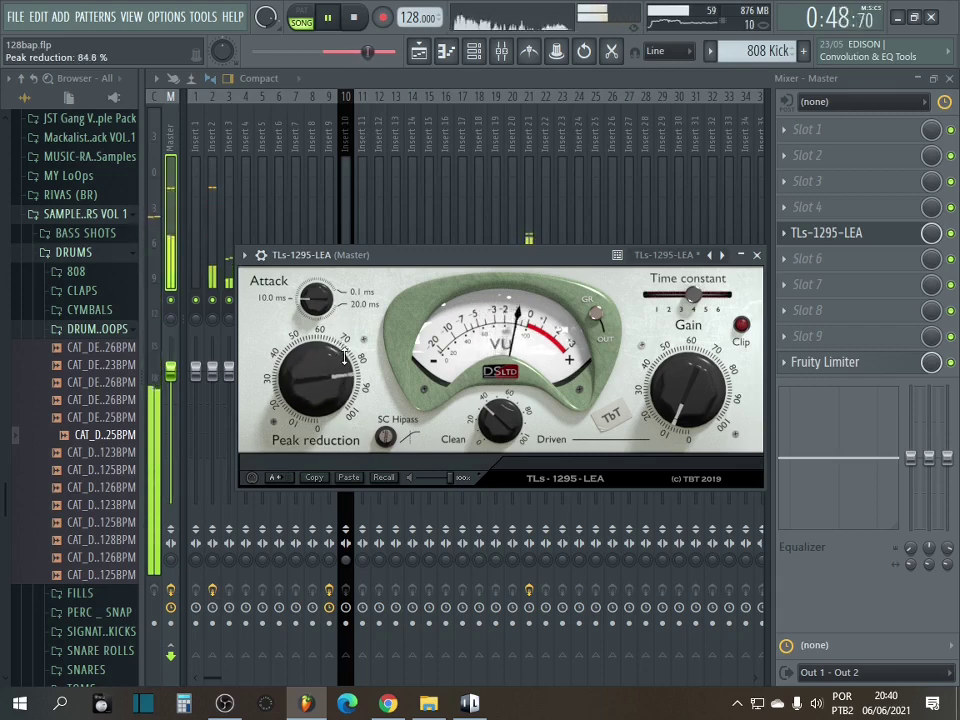
drag(387, 437, 391, 428)
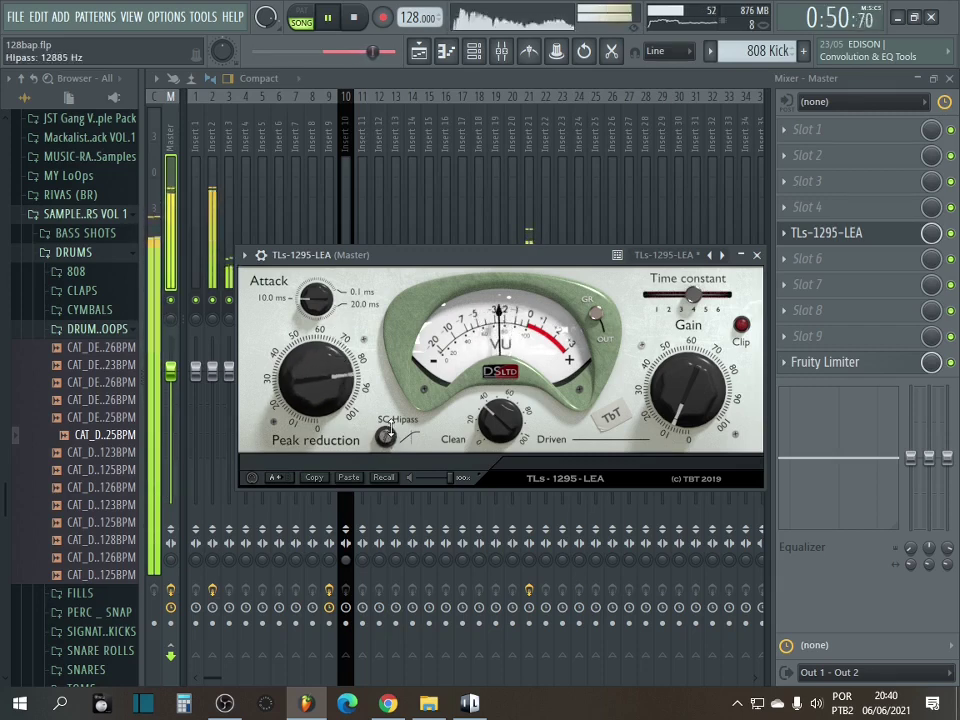
Step: Shorten the compressor's attack to about 4.18 ms and set the time constant to 5
drag(322, 291, 323, 278)
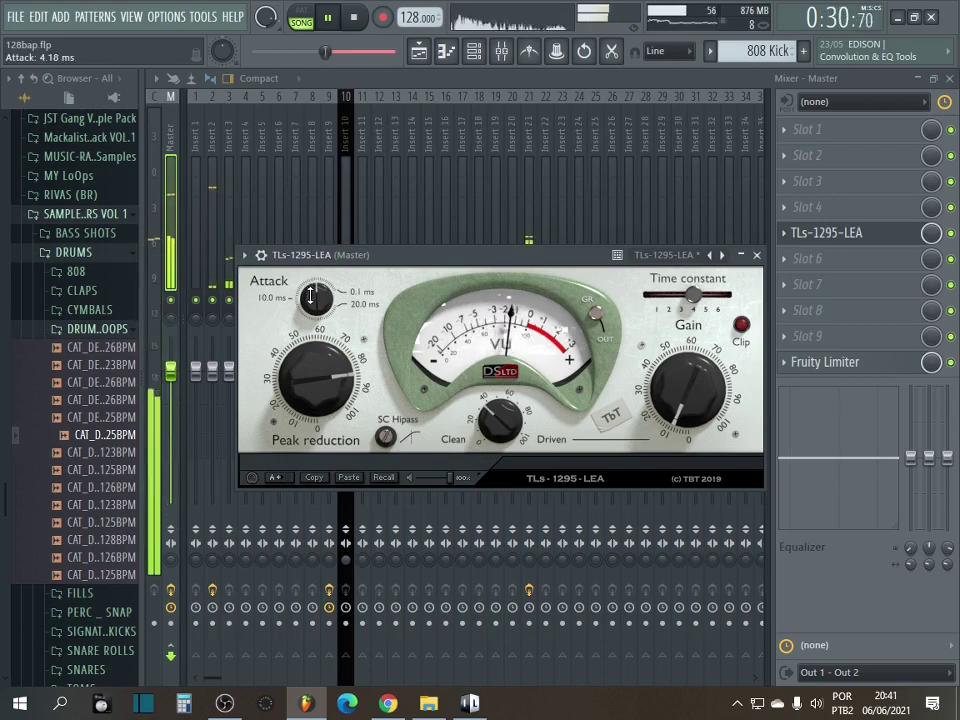
drag(692, 295, 670, 294)
click(670, 259)
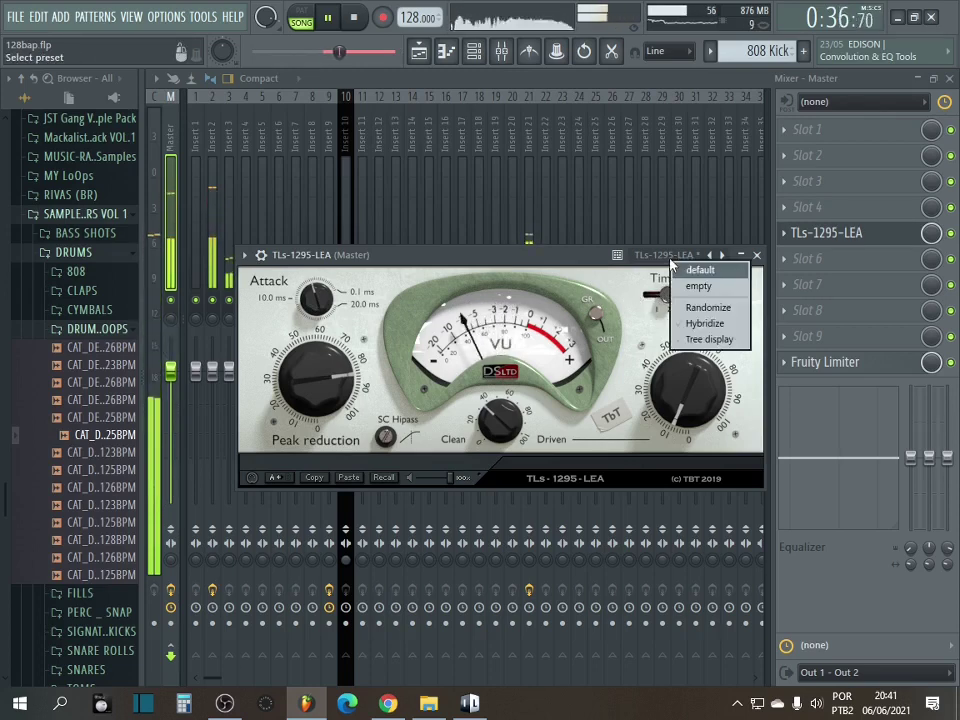
click(657, 257)
click(613, 279)
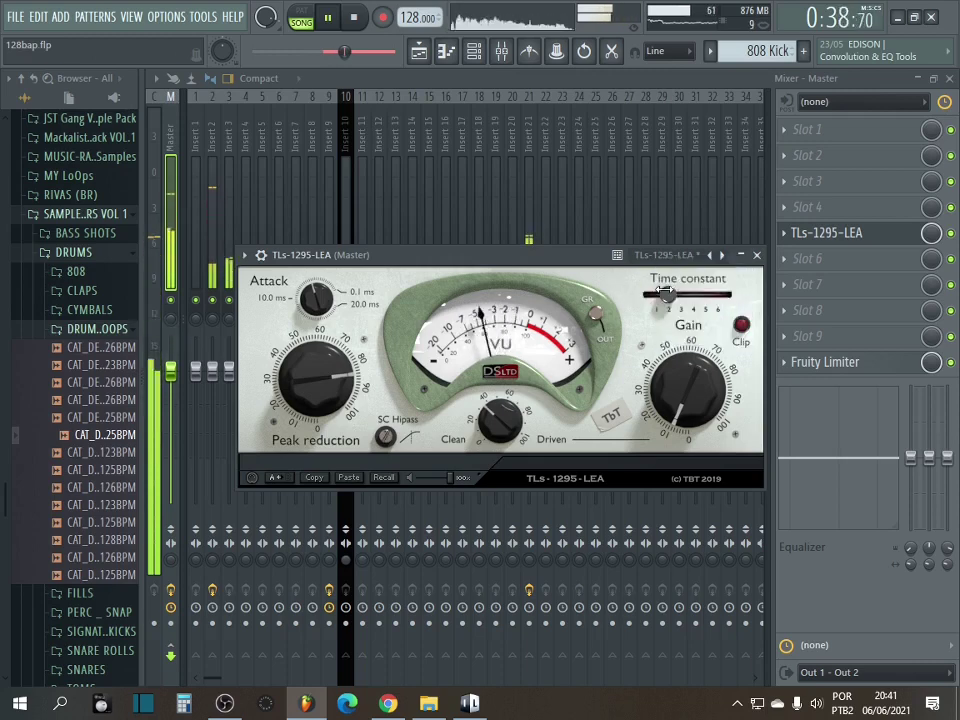
drag(668, 295, 838, 297)
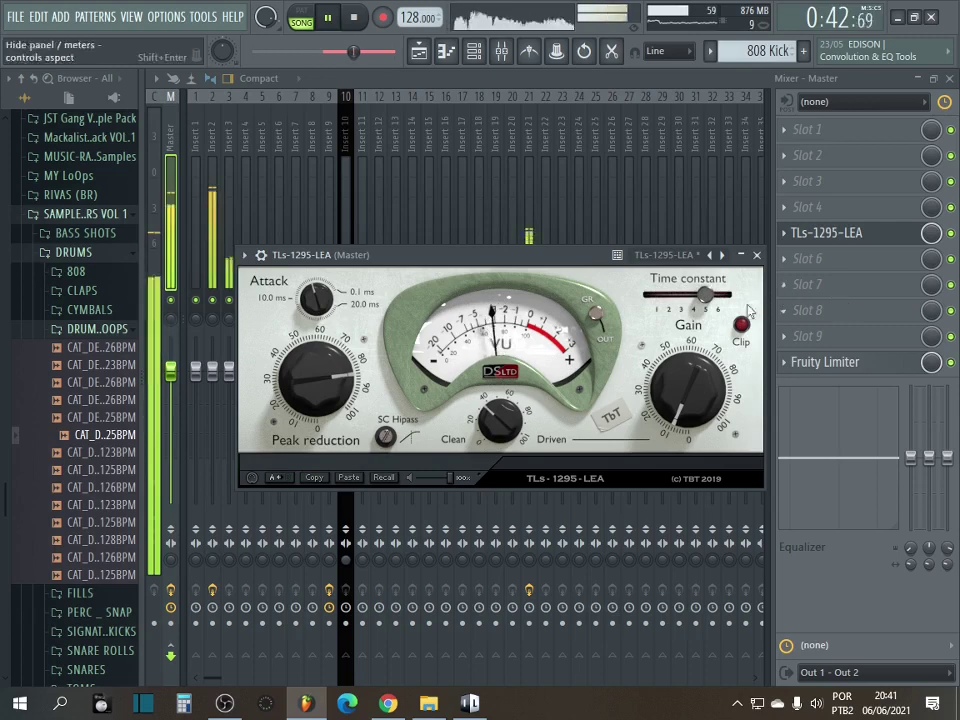
Step: Set the compressor's gain to 25.2% and keep its internal mix at 100%
mouse_move(693, 393)
mouse_down()
mouse_move(707, 366)
mouse_move(700, 385)
mouse_up()
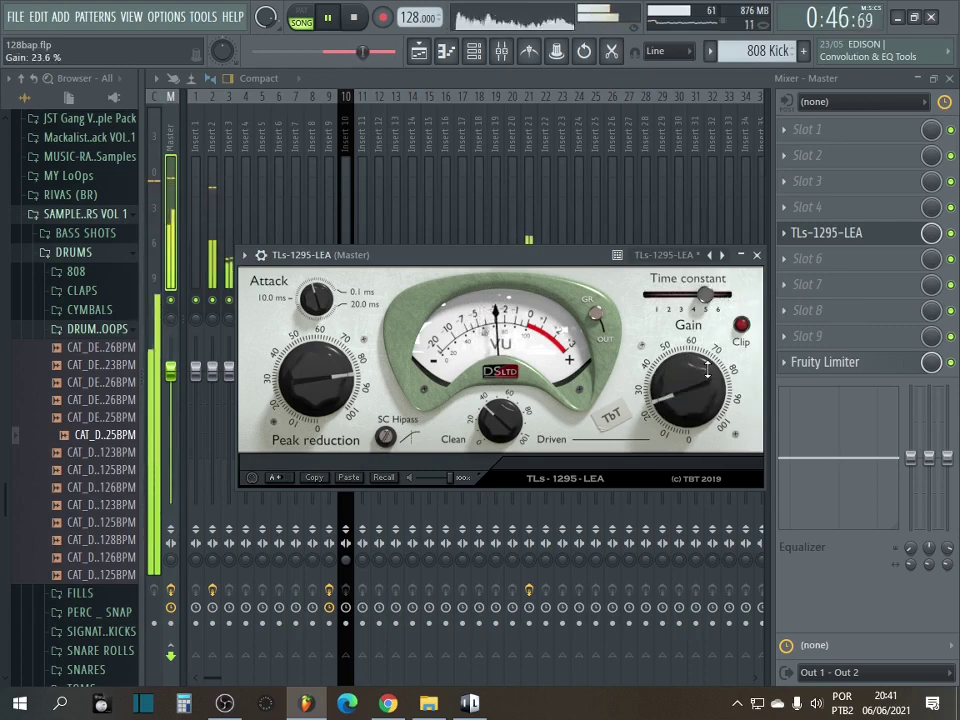
click(620, 425)
click(620, 425)
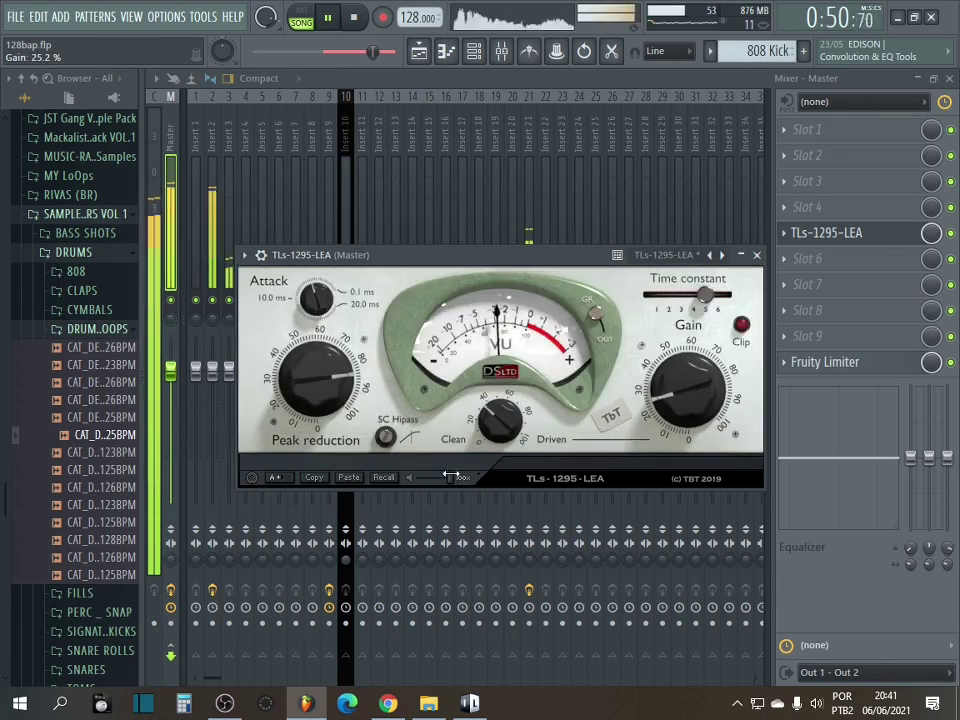
drag(452, 479, 675, 508)
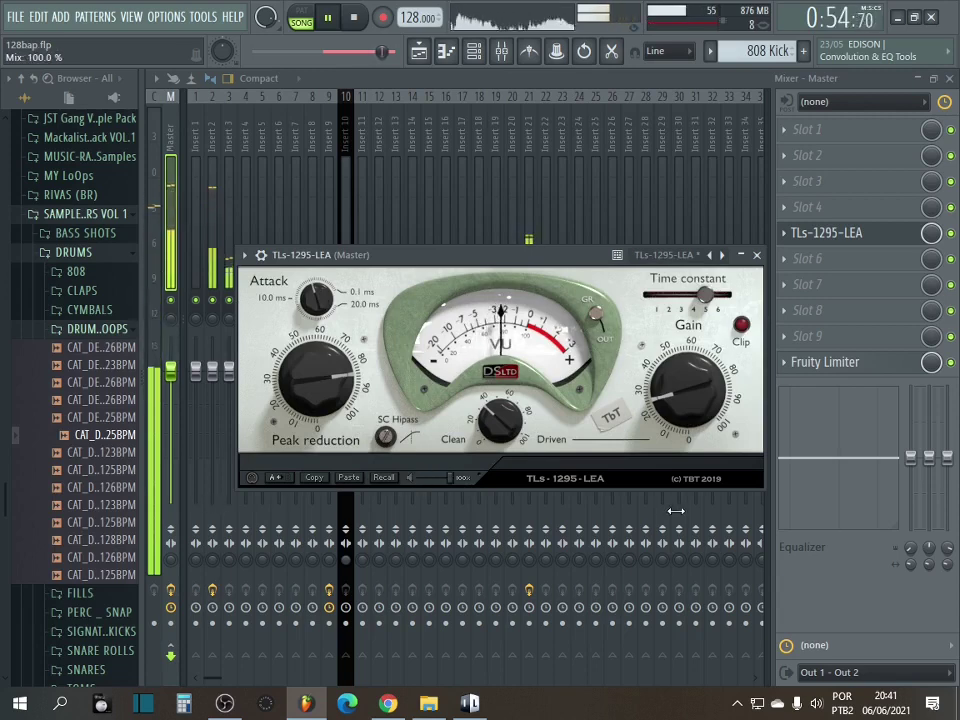
Step: Show the compressor's extra parameter and MIDI learn bar, look through its options, and hide it
click(251, 480)
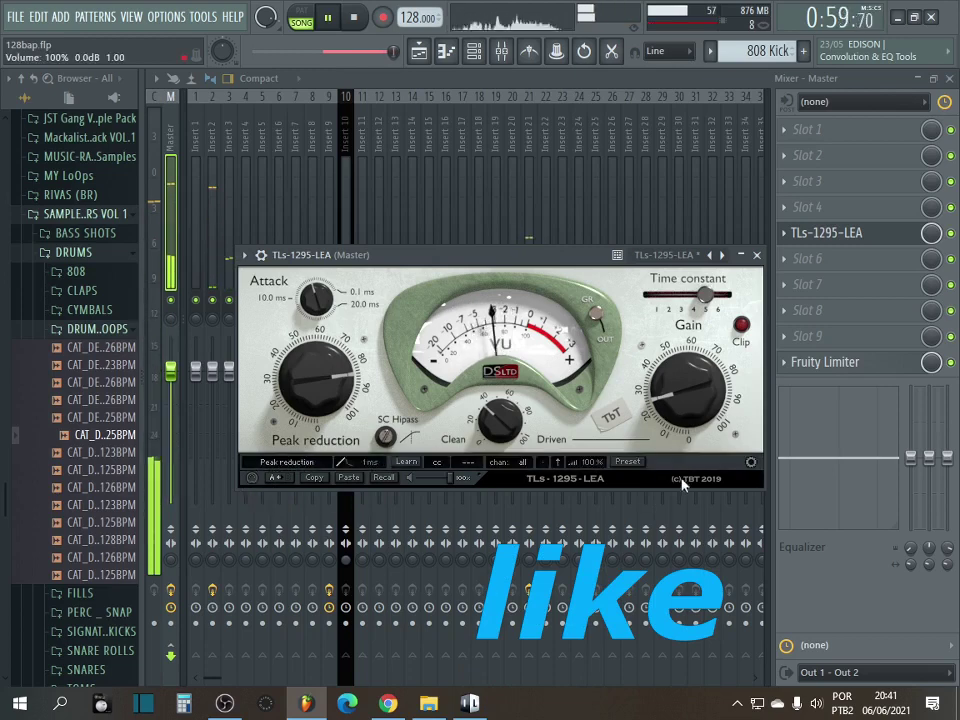
click(752, 463)
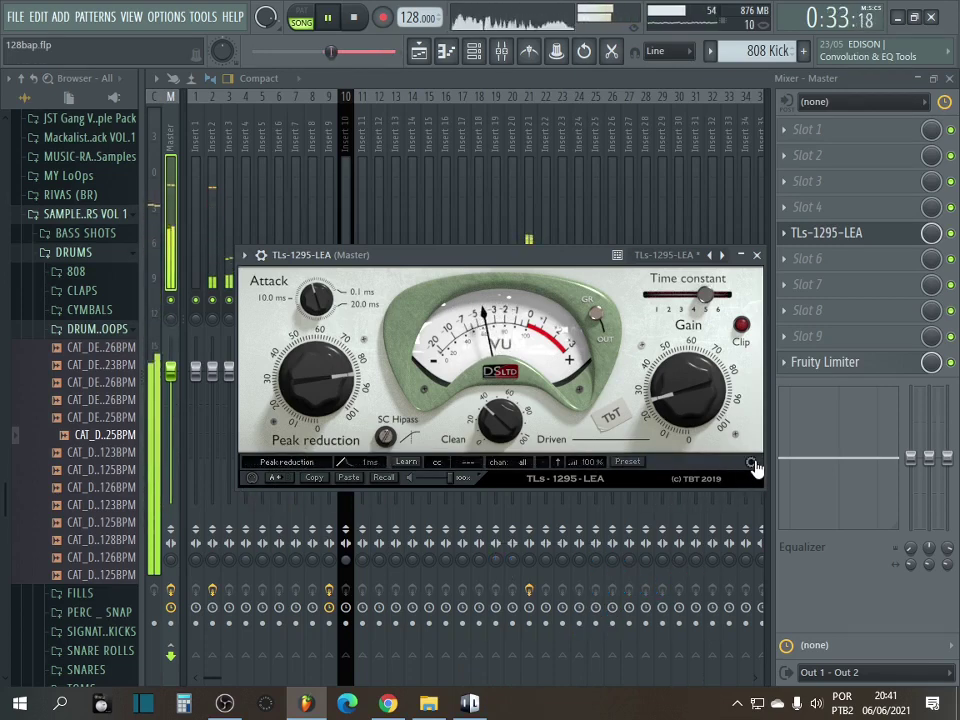
click(250, 480)
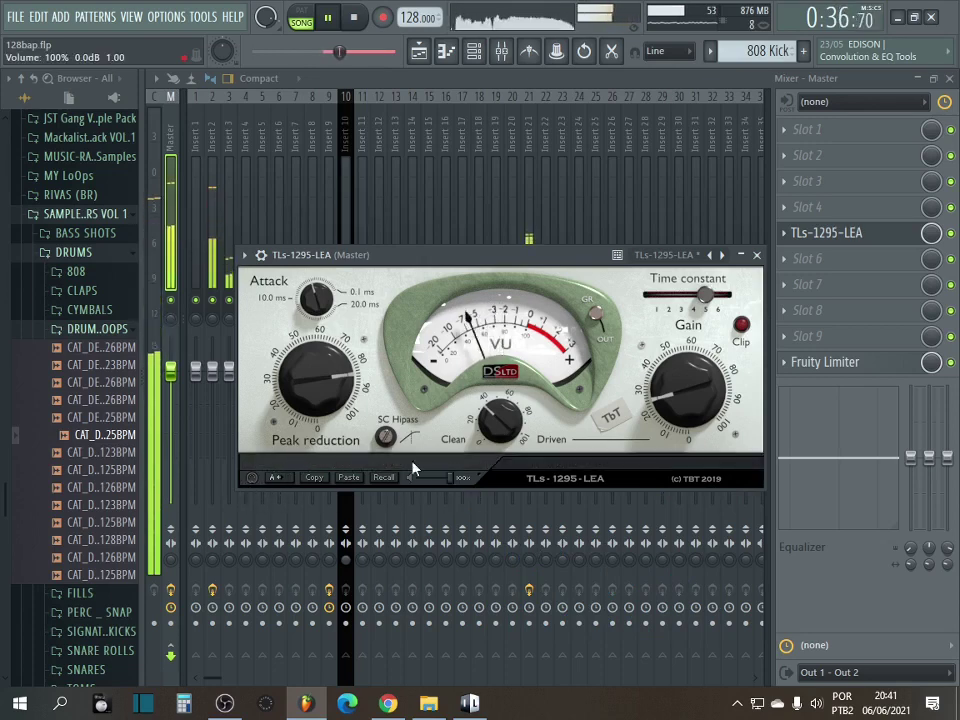
Step: Set peak reduction to 100% and SC Hipass to 17379 Hz, with more drive on the compressor
drag(335, 349, 335, 312)
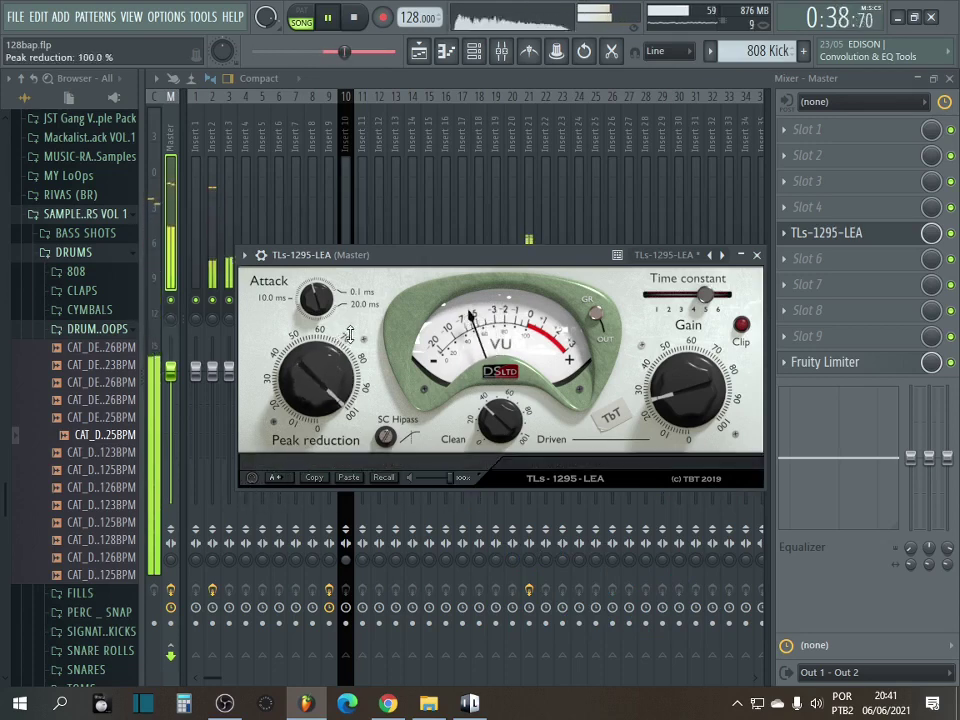
drag(510, 416, 506, 376)
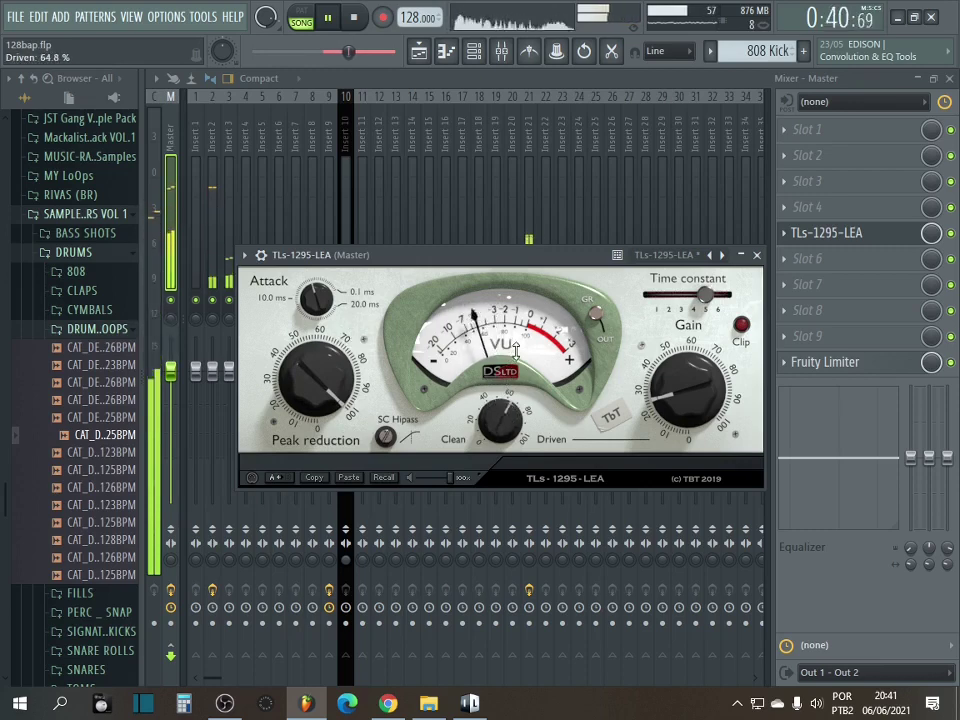
drag(534, 327, 562, 321)
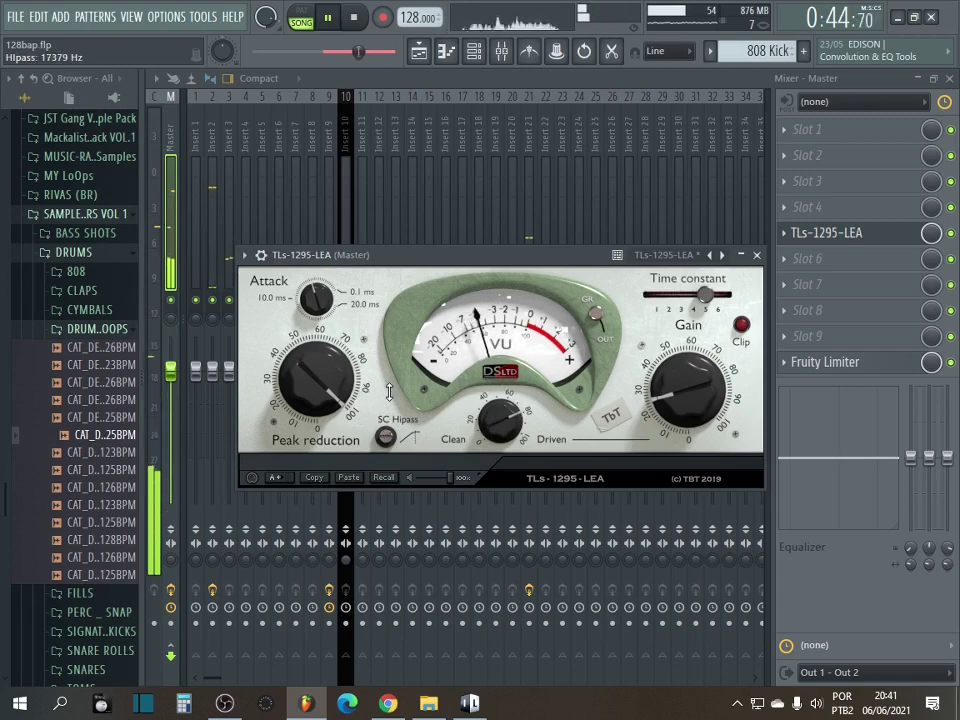
Step: Set SC Hipass to 13854 Hz, the drive to about 70%, and peak reduction to 69.6%
drag(505, 420, 518, 546)
drag(387, 436, 396, 462)
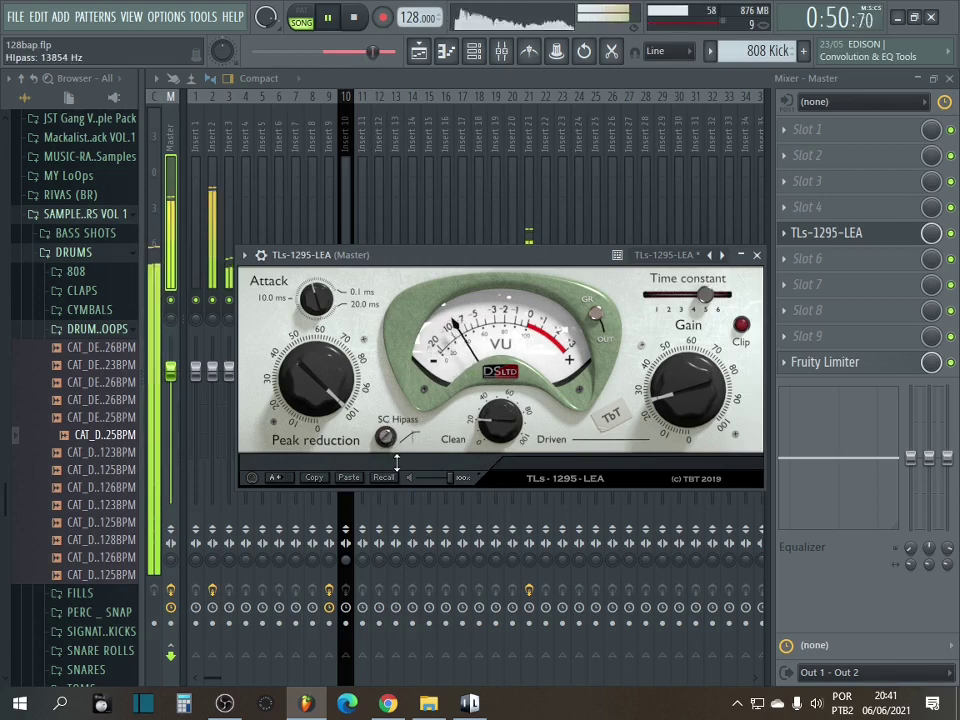
drag(495, 425, 525, 311)
drag(344, 350, 341, 428)
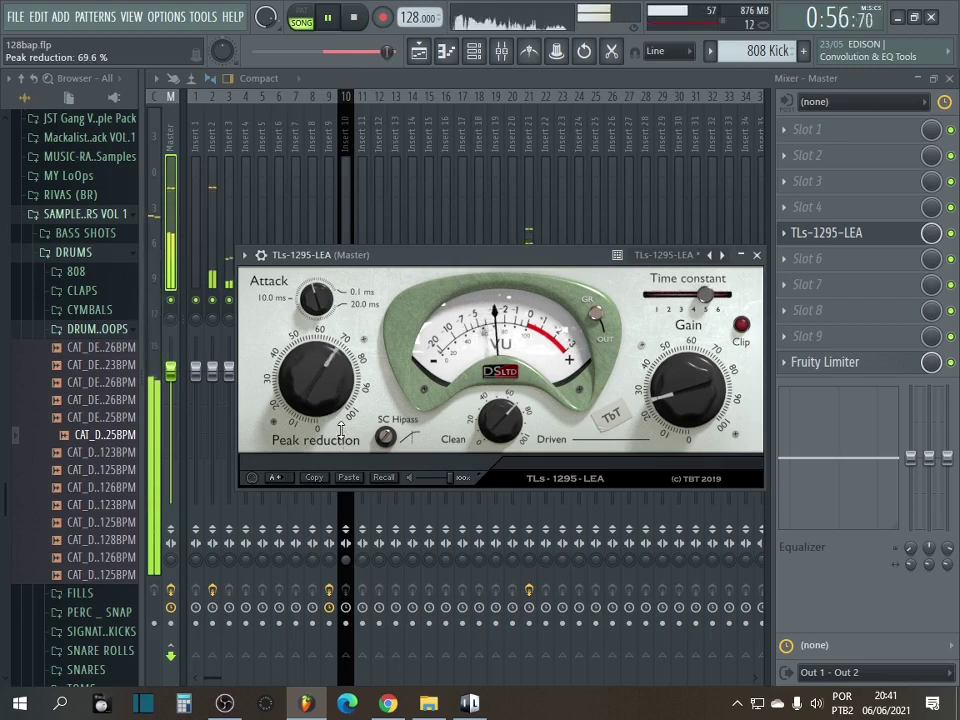
Step: Set the compressor's gain to 29.2% and its time constant to 3
click(662, 395)
drag(662, 397, 662, 398)
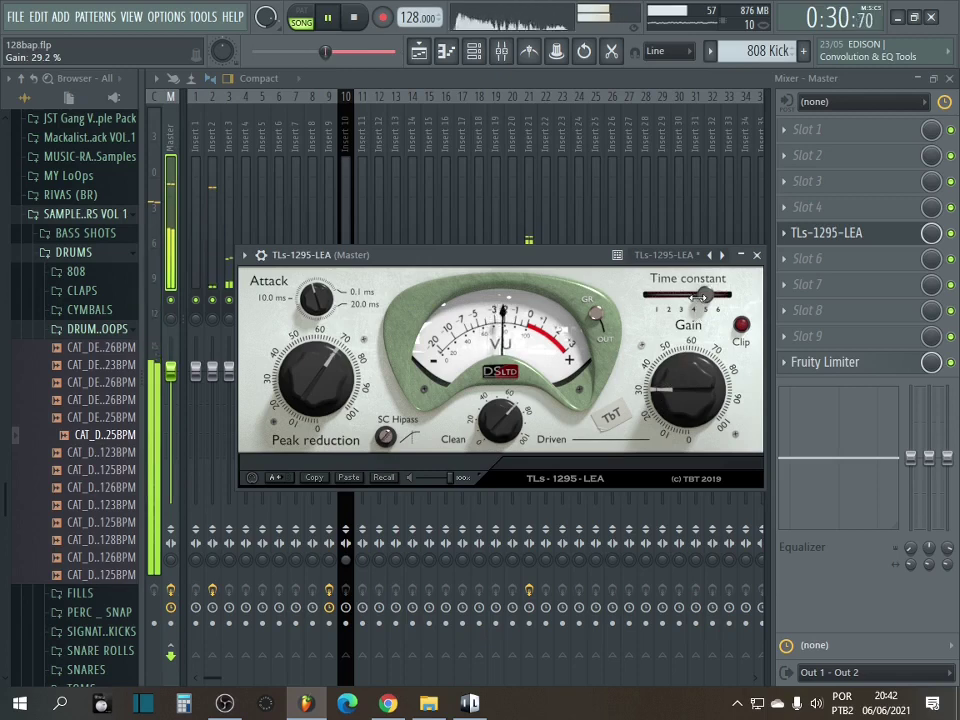
drag(703, 296, 681, 296)
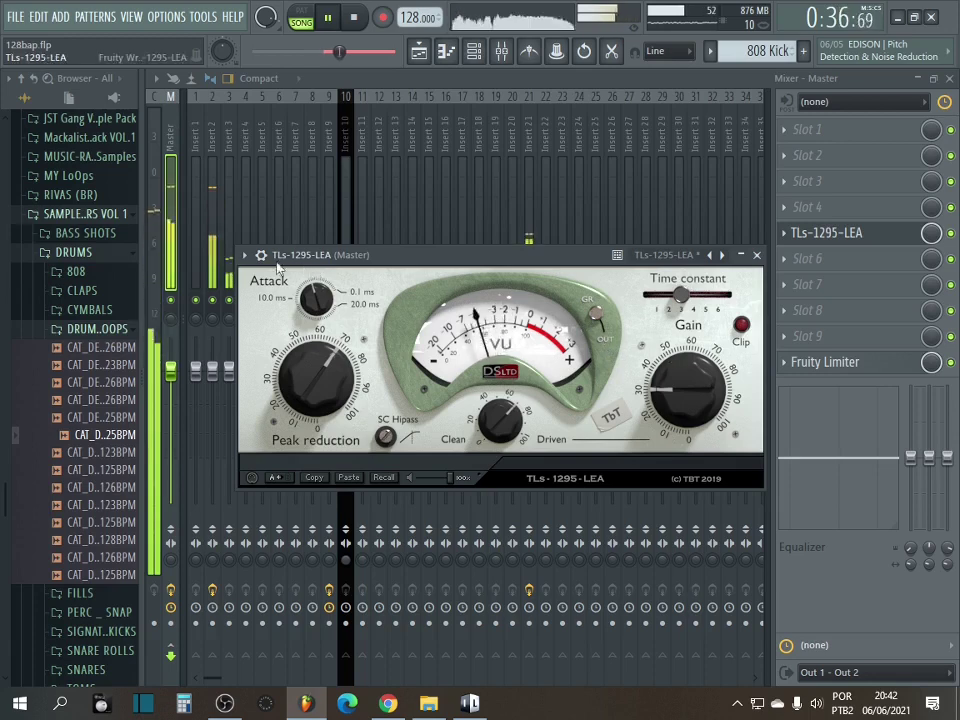
Step: Detach the compressor window and open the master's Fruity Limiter beneath it so its waveform display is visible
click(244, 255)
click(272, 603)
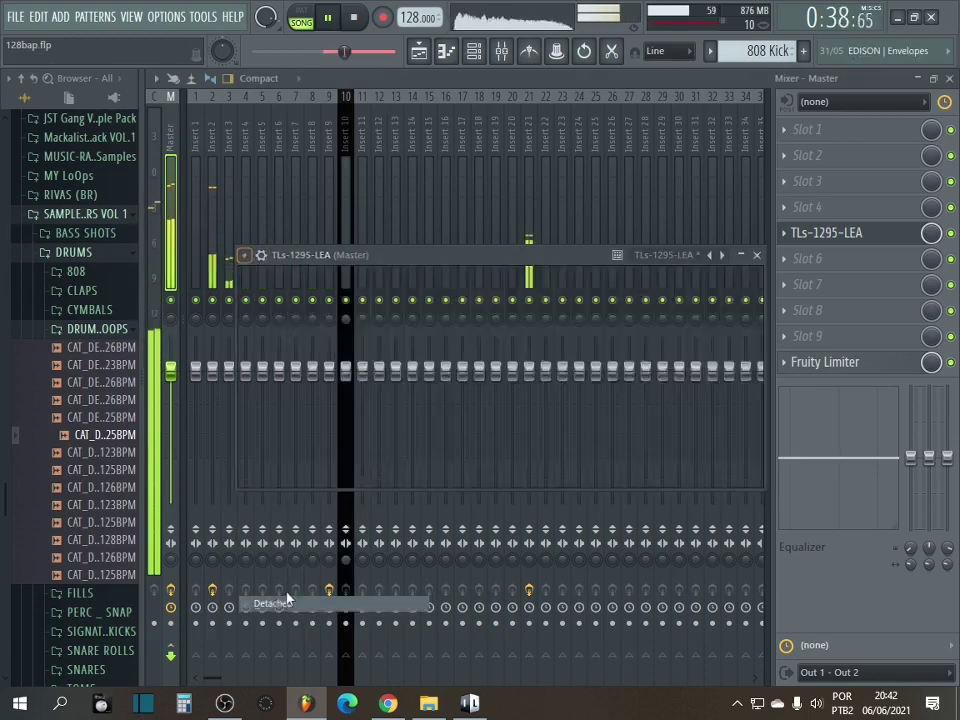
click(874, 368)
drag(800, 527, 538, 491)
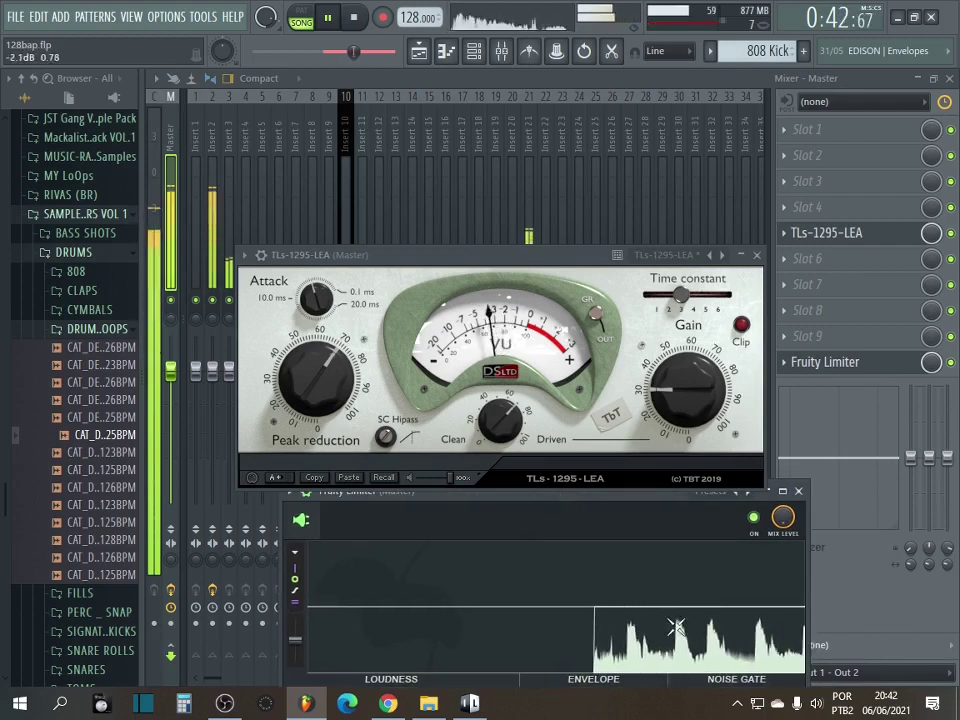
Step: Show the compressor's detailed wrapper settings and switch the plugin off and on to compare the sound
click(261, 254)
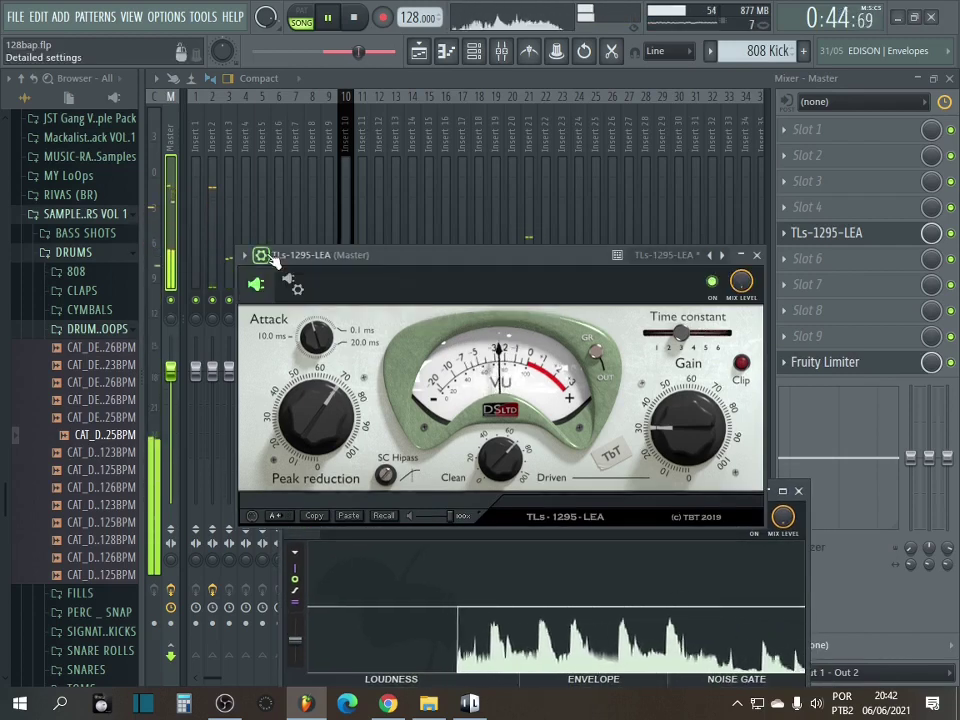
click(712, 284)
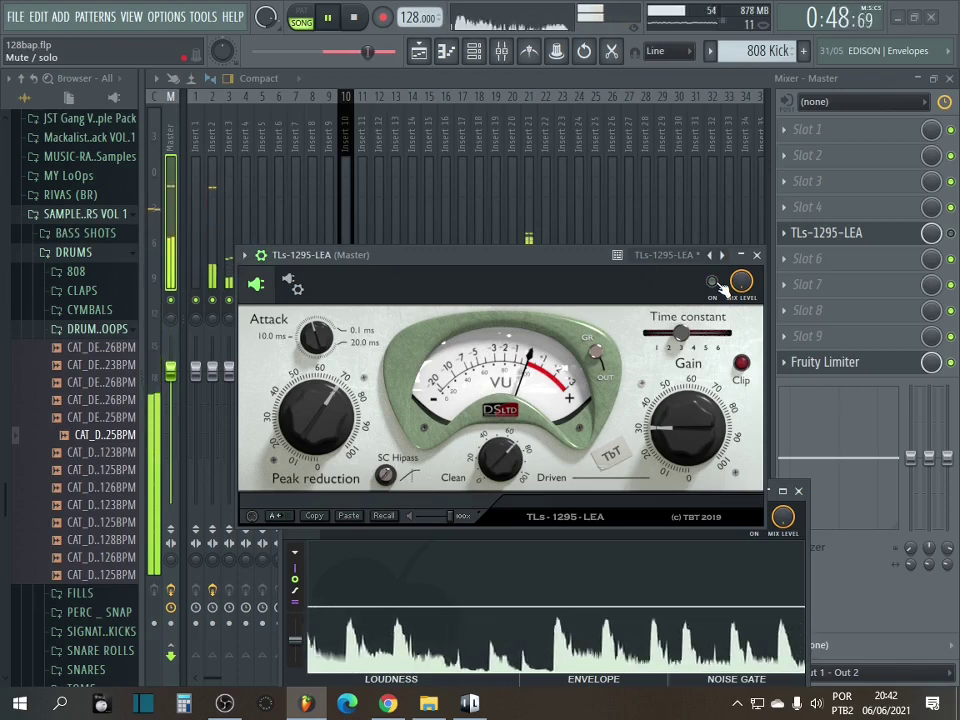
click(712, 284)
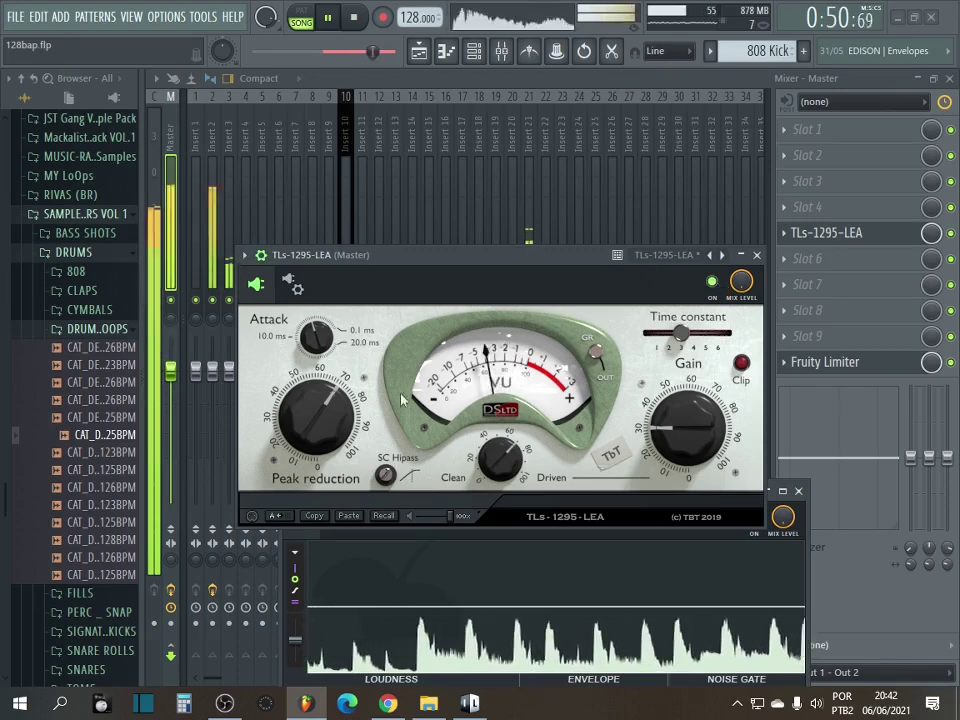
Step: Set the compressor to extreme values: peak reduction 100%, SC Hipass 22050 Hz and attack 1.40 ms
drag(315, 405, 317, 386)
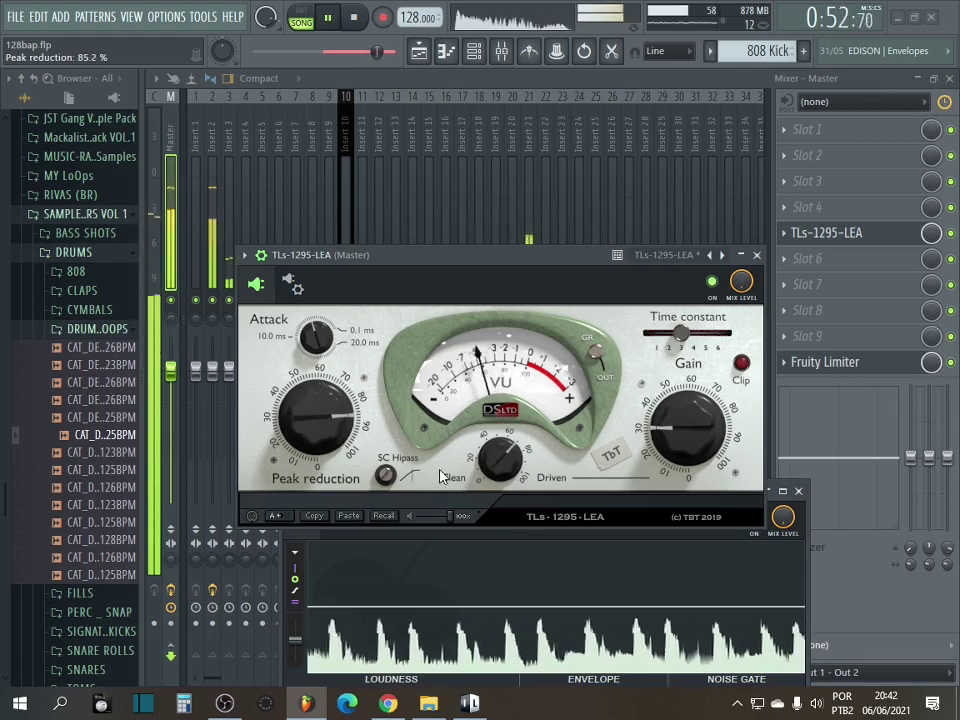
drag(380, 466, 387, 394)
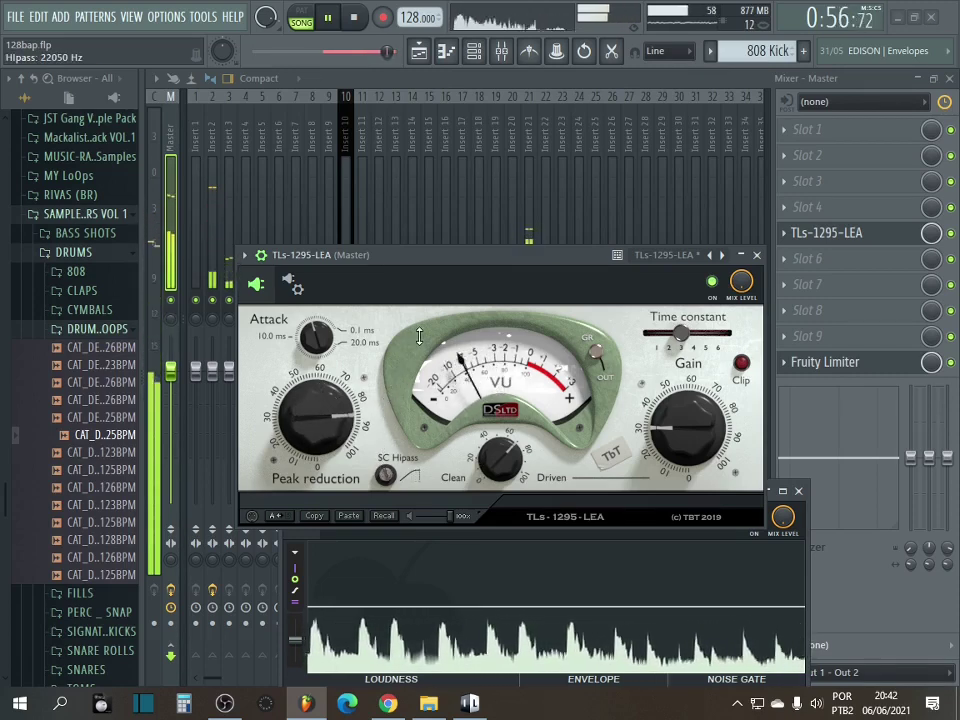
drag(322, 415, 321, 387)
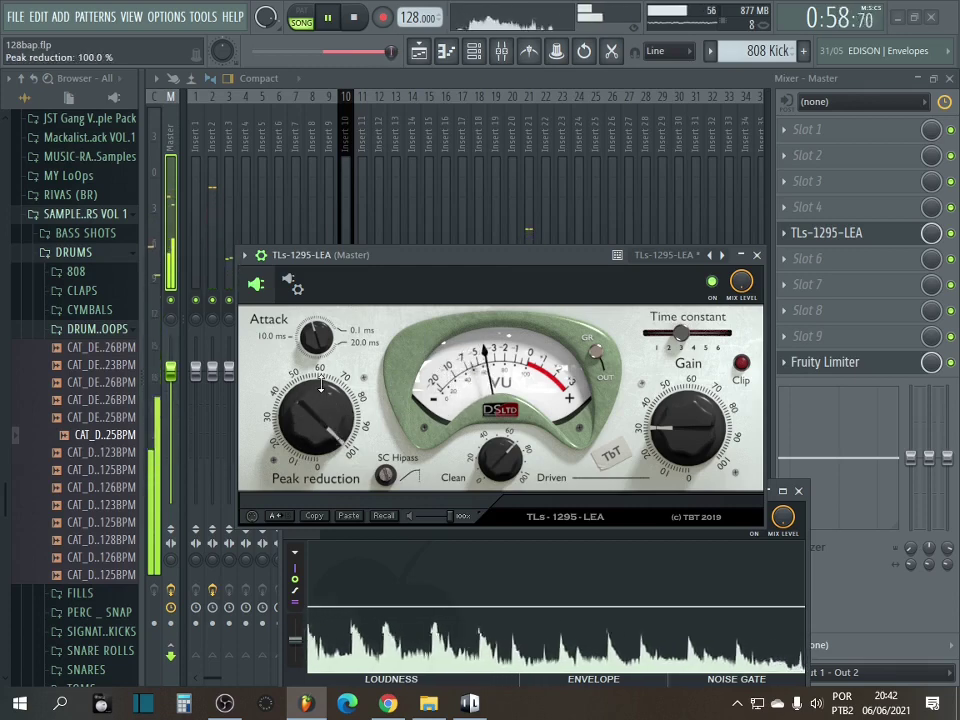
drag(327, 312, 335, 299)
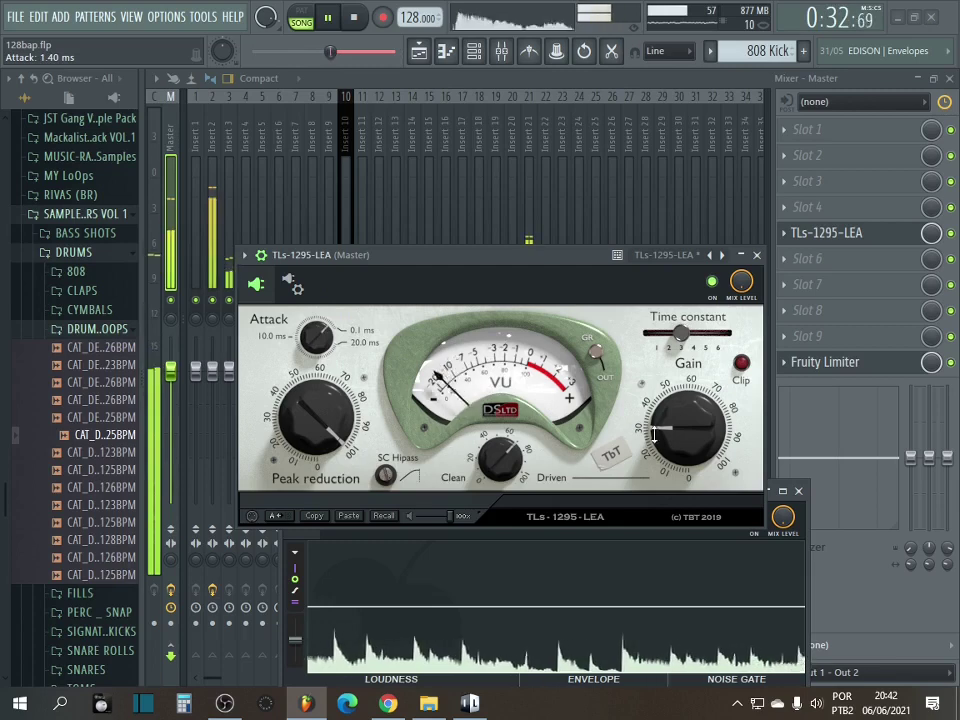
Step: Raise the compressor's gain to about 80% and set its time constant to 5
drag(687, 412, 721, 342)
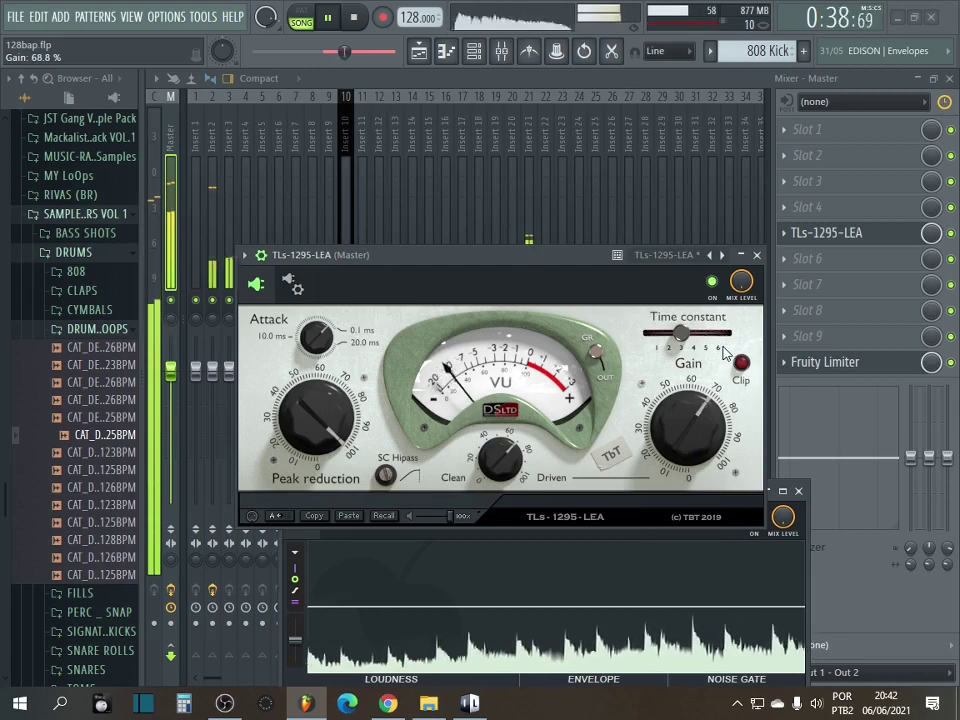
drag(681, 333, 741, 359)
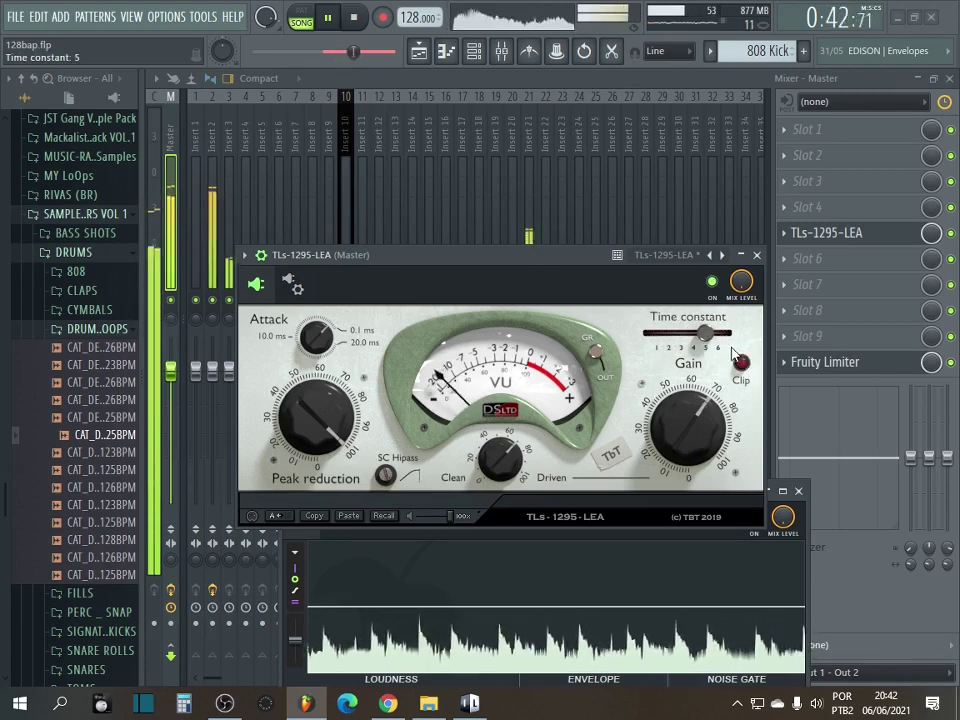
drag(703, 410, 686, 418)
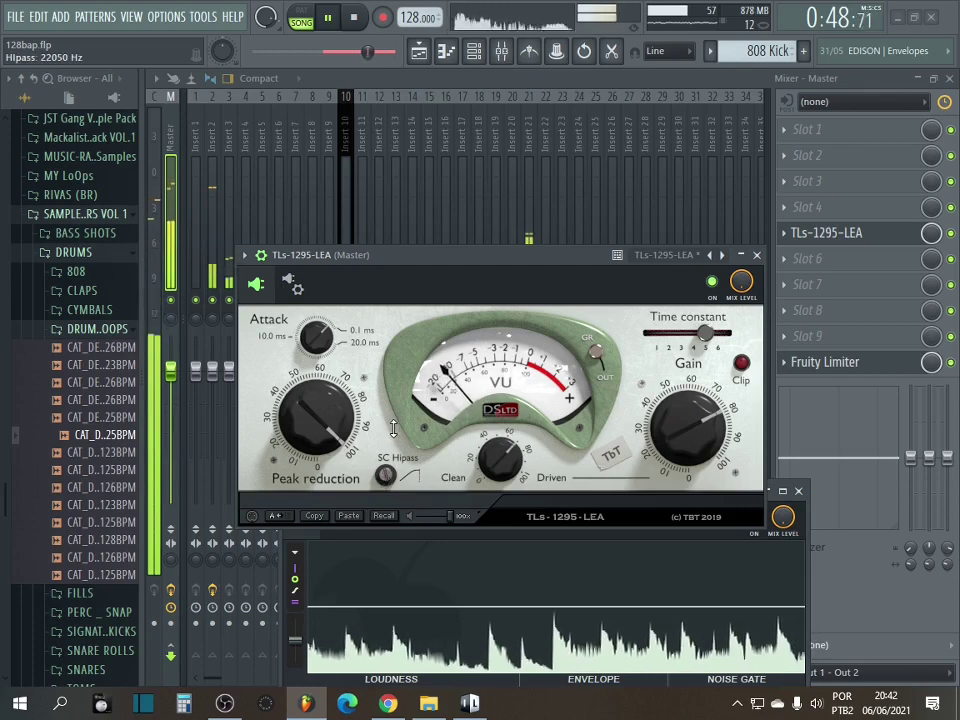
Step: Lower the SC Hipass frequency and toggle the compressor's bypass to compare the processed and dry sound
drag(387, 515, 391, 537)
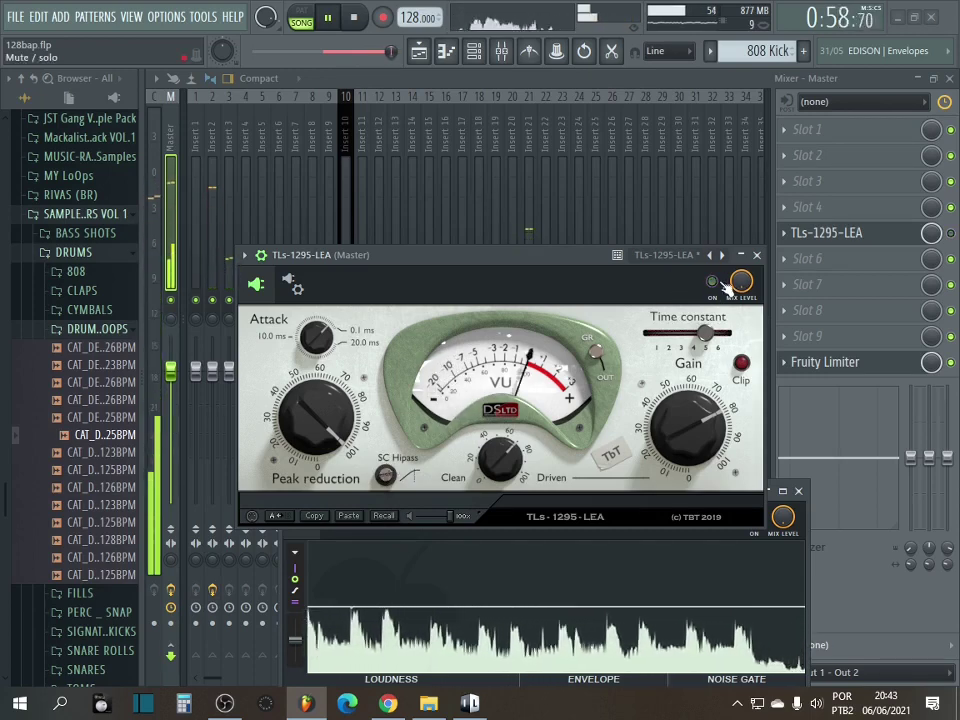
click(714, 283)
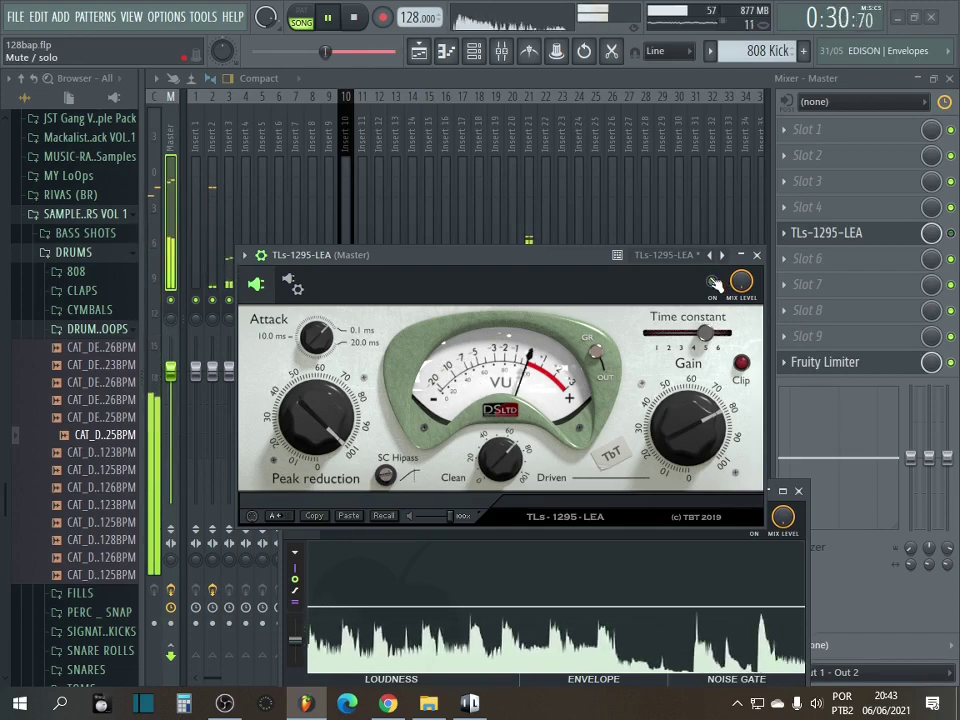